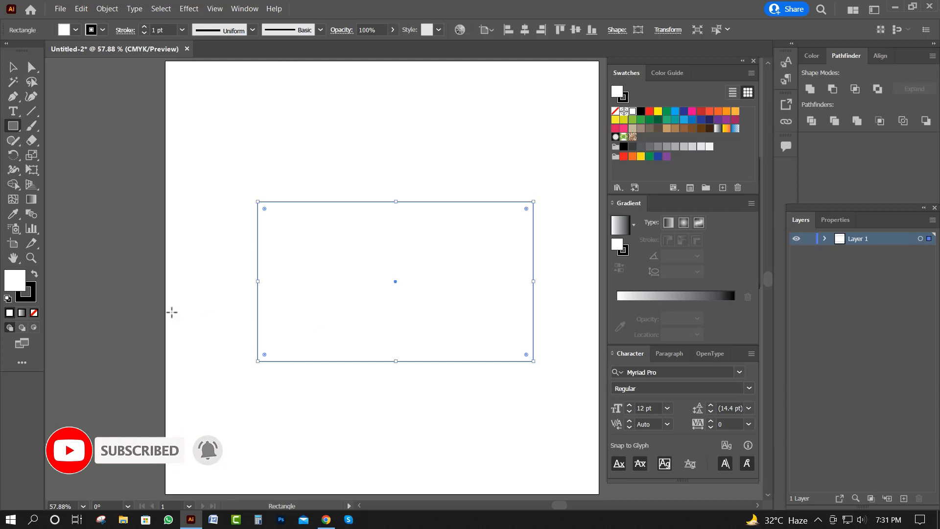
# Give the large rectangle a black fill with no stroke and round all its corners
pyautogui.click(33, 313)
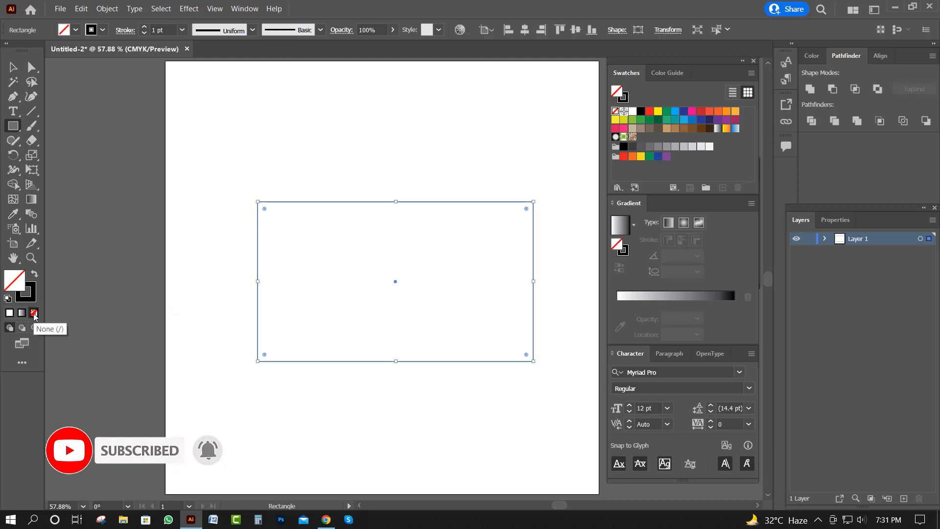
pyautogui.click(35, 275)
pyautogui.click(13, 68)
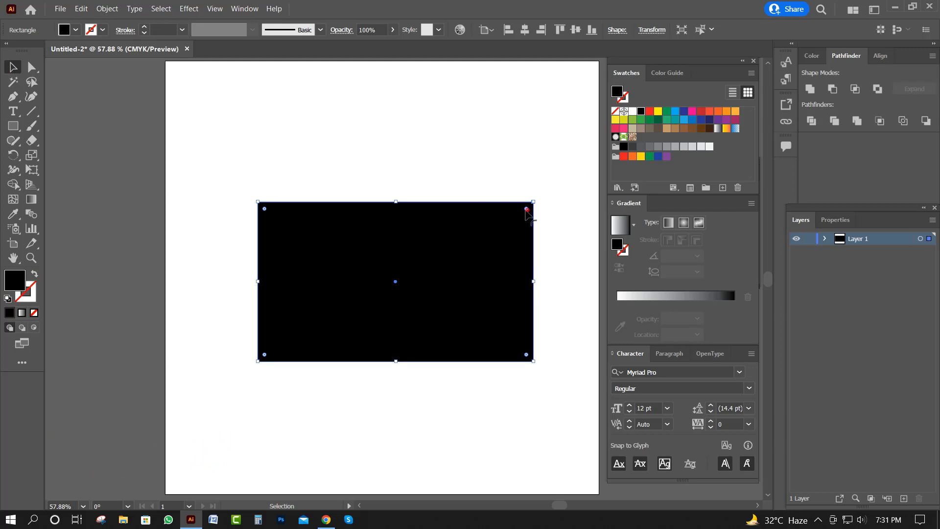
pyautogui.moveTo(526, 210); pyautogui.dragTo(498, 230)
pyautogui.click(470, 156)
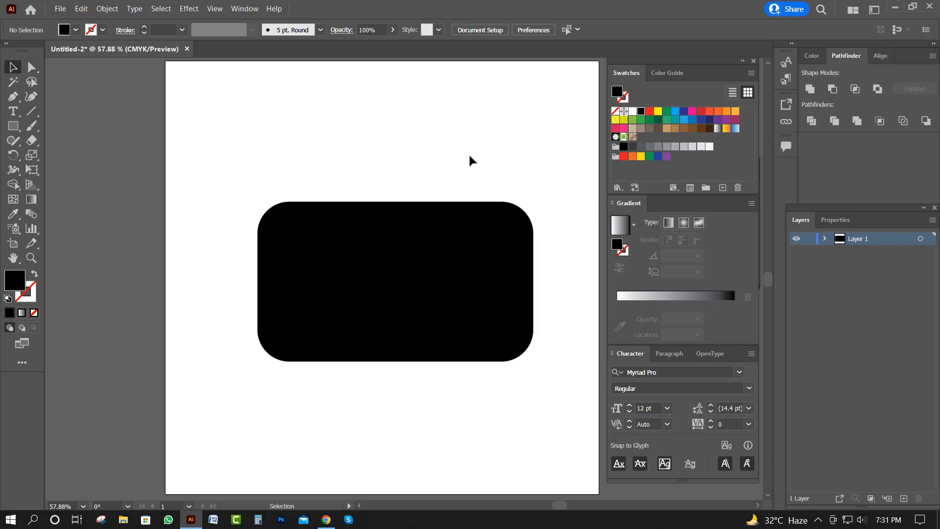
# Draw a small black rectangle with rounded corners and place it overlapping the middle of the large shape's upper edge
pyautogui.click(13, 125)
pyautogui.moveTo(337, 143)
pyautogui.mouseDown()
pyautogui.moveTo(384, 176)
pyautogui.moveTo(426, 190)
pyautogui.mouseUp()
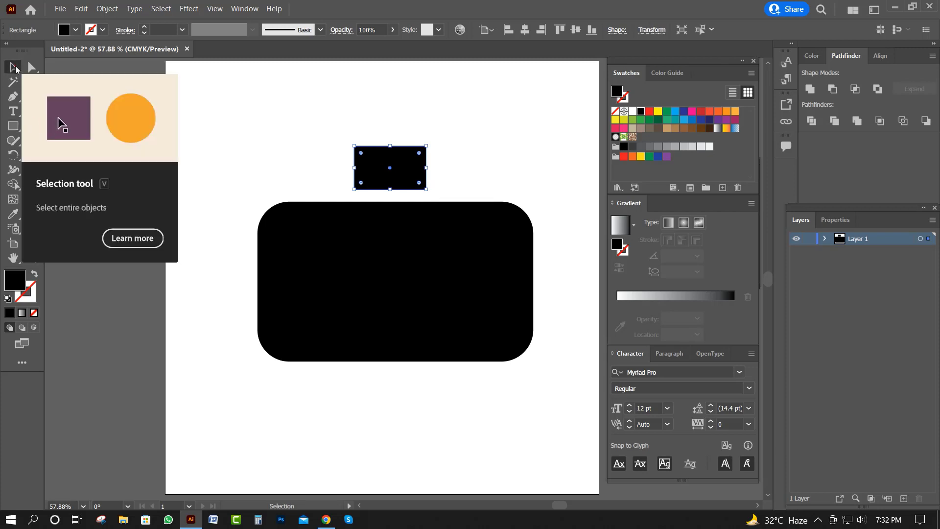
pyautogui.click(13, 68)
pyautogui.click(313, 122)
pyautogui.click(398, 163)
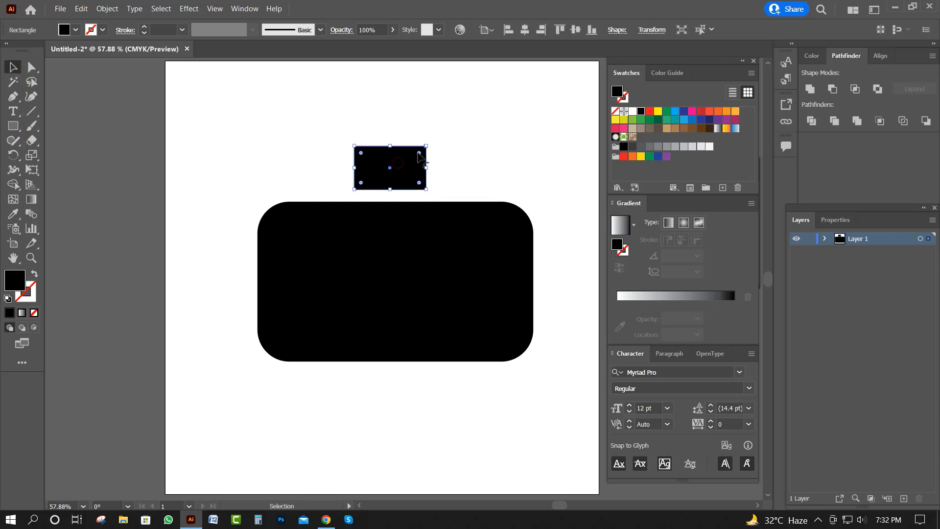
pyautogui.moveTo(419, 153); pyautogui.dragTo(401, 198)
pyautogui.click(367, 114)
# Taper the small rectangle into a trapezoid by scaling only its upper anchor points inward with the Scale tool
pyautogui.click(31, 69)
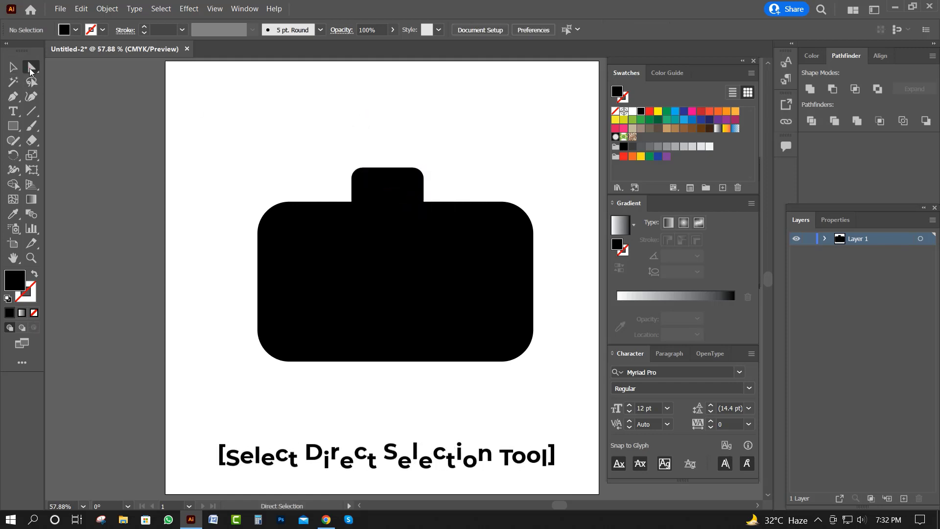
pyautogui.moveTo(412, 174)
pyautogui.mouseDown()
pyautogui.moveTo(438, 182)
pyautogui.moveTo(414, 182)
pyautogui.mouseUp()
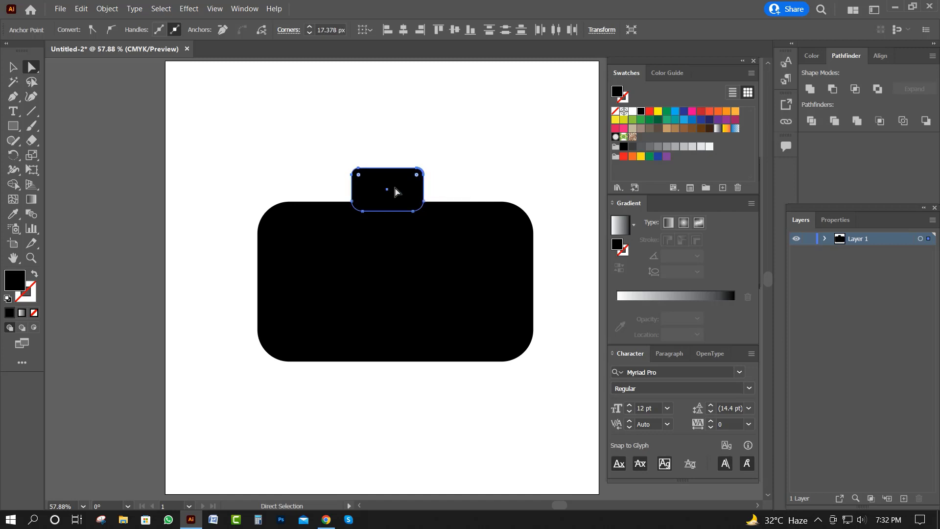
pyautogui.click(32, 154)
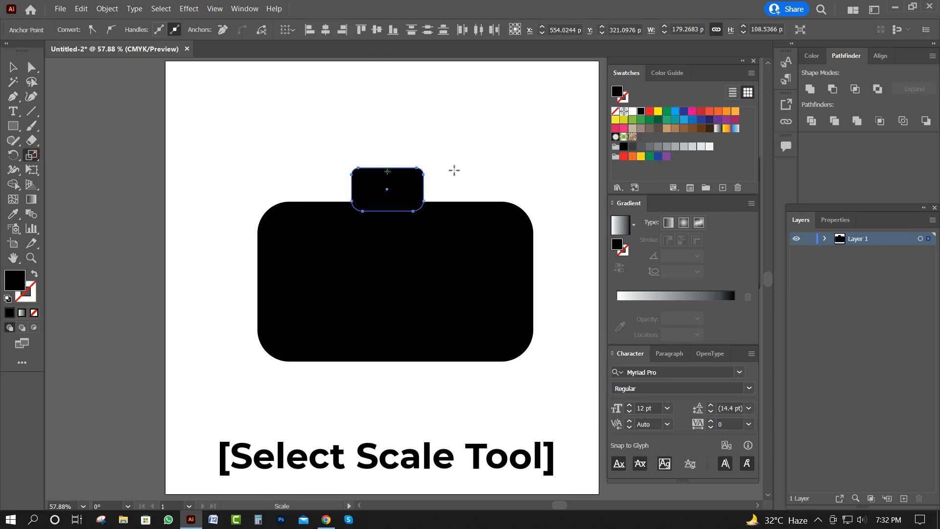
pyautogui.moveTo(454, 170); pyautogui.dragTo(440, 172)
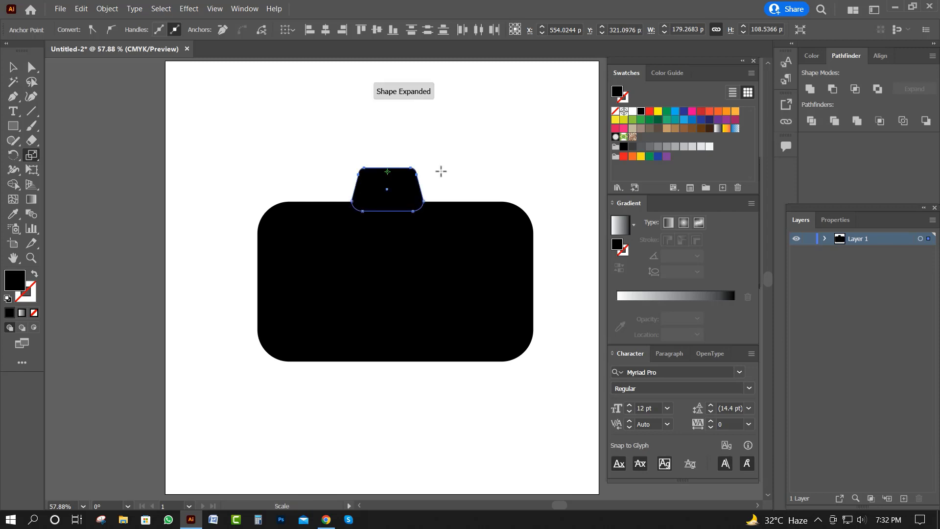
pyautogui.click(14, 67)
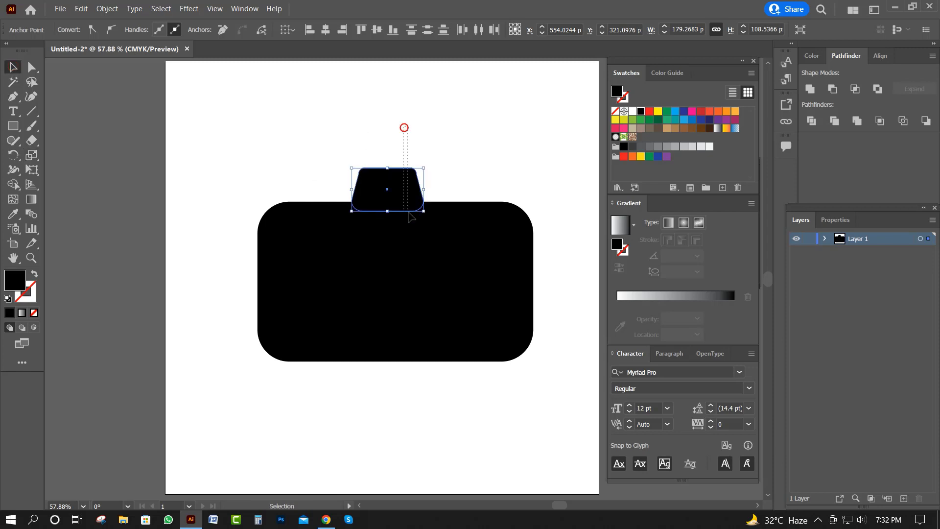
# Align the trapezoid and the large rounded rectangle on their horizontal centers and unite them into one camera body
pyautogui.hotkey('ctrl', 'a')
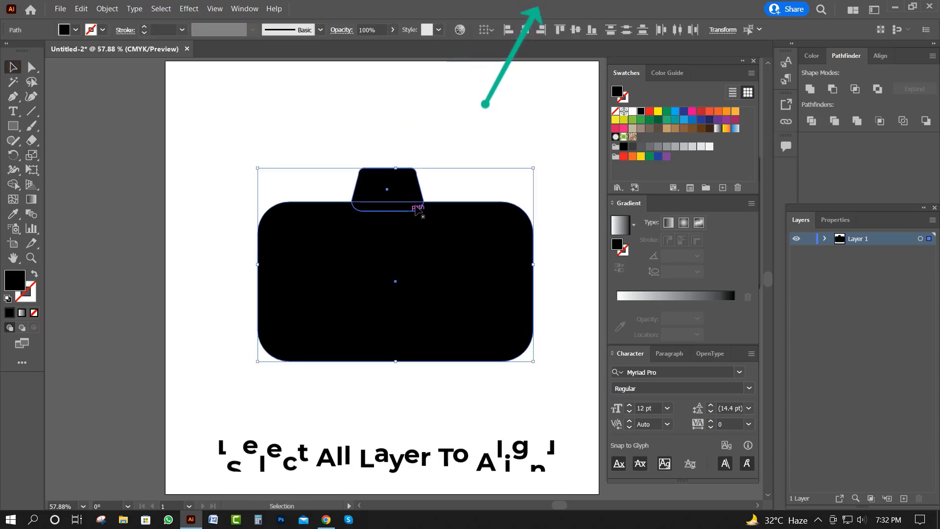
pyautogui.click(523, 32)
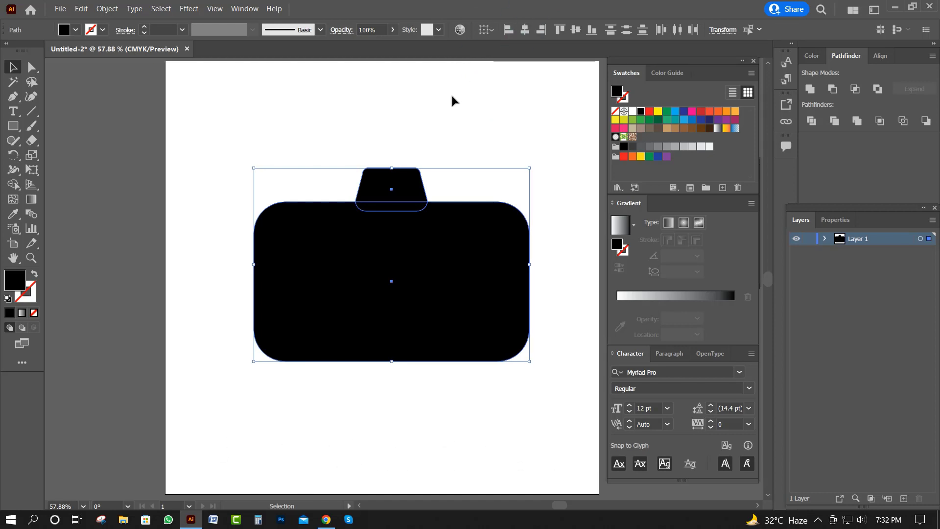
pyautogui.click(809, 89)
pyautogui.click(416, 141)
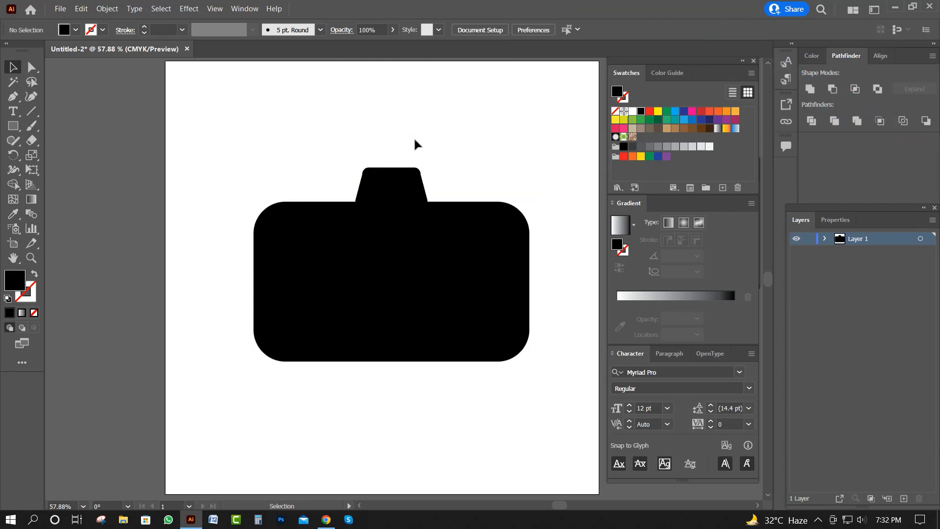
# Draw a circle about 296 px in diameter in the middle of the camera body with the Ellipse tool
pyautogui.click(13, 126)
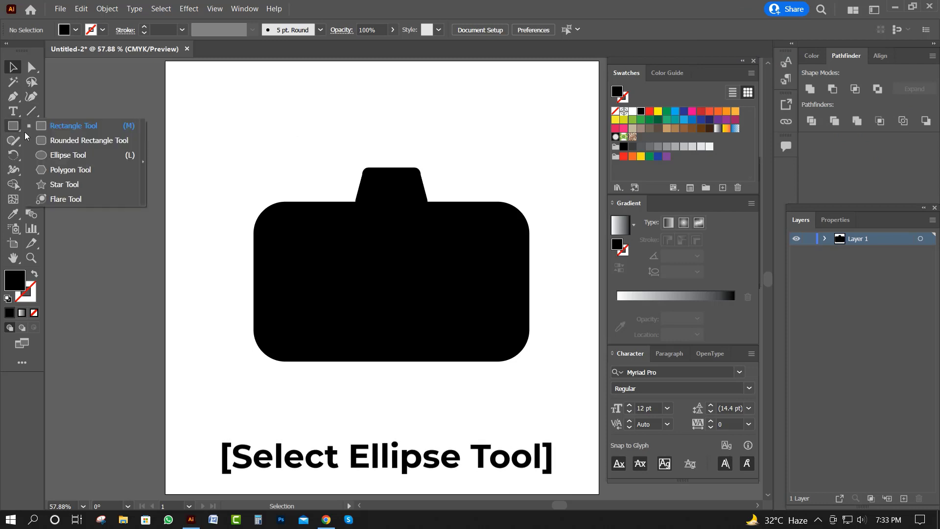
pyautogui.click(53, 156)
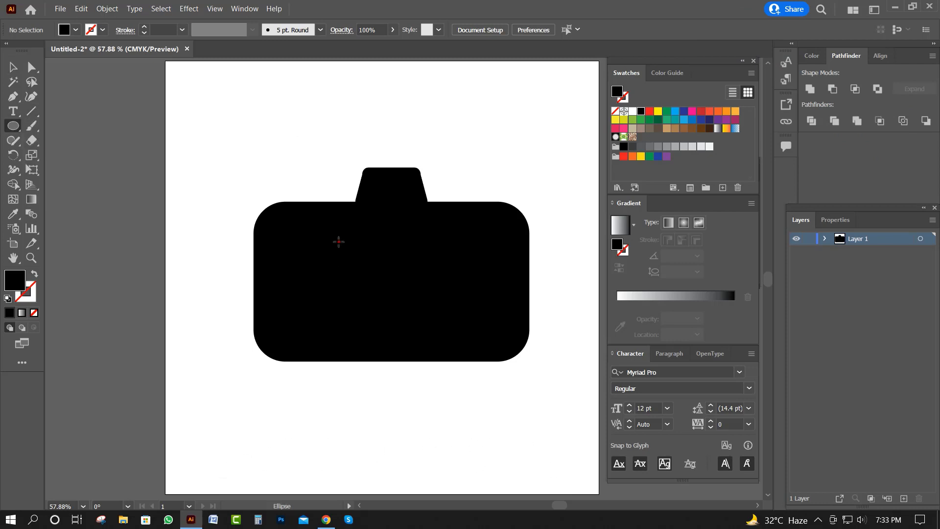
pyautogui.moveTo(338, 242); pyautogui.dragTo(451, 333)
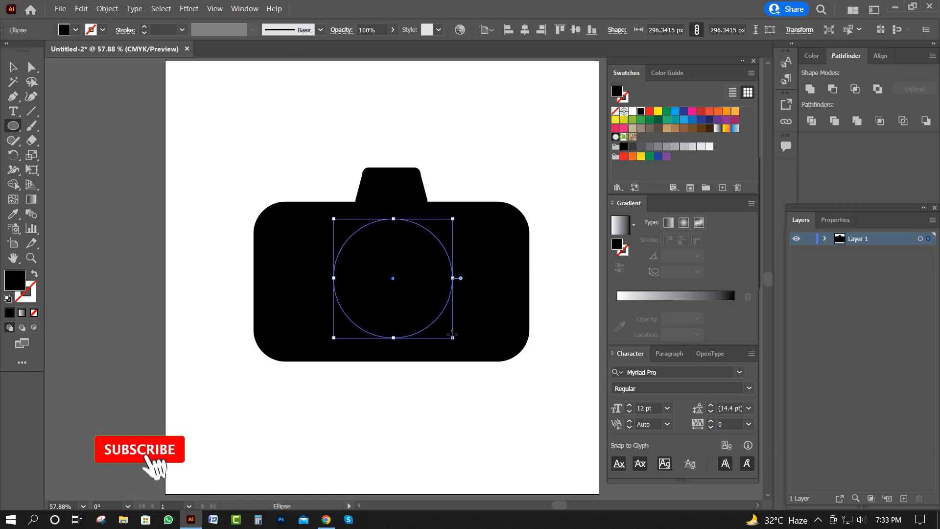
# Give the lens circle no fill and a white 10 pt stroke
pyautogui.click(34, 273)
pyautogui.doubleClick(30, 294)
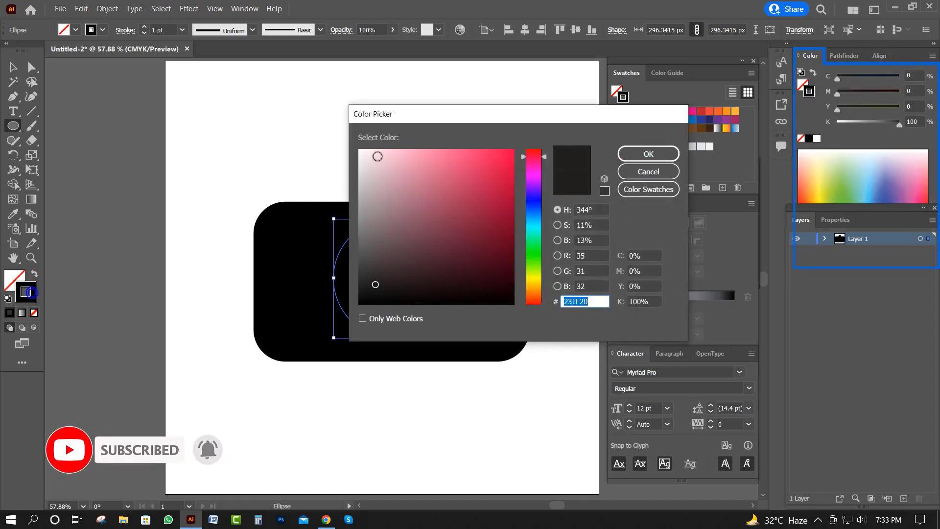
pyautogui.click(360, 150)
pyautogui.click(671, 160)
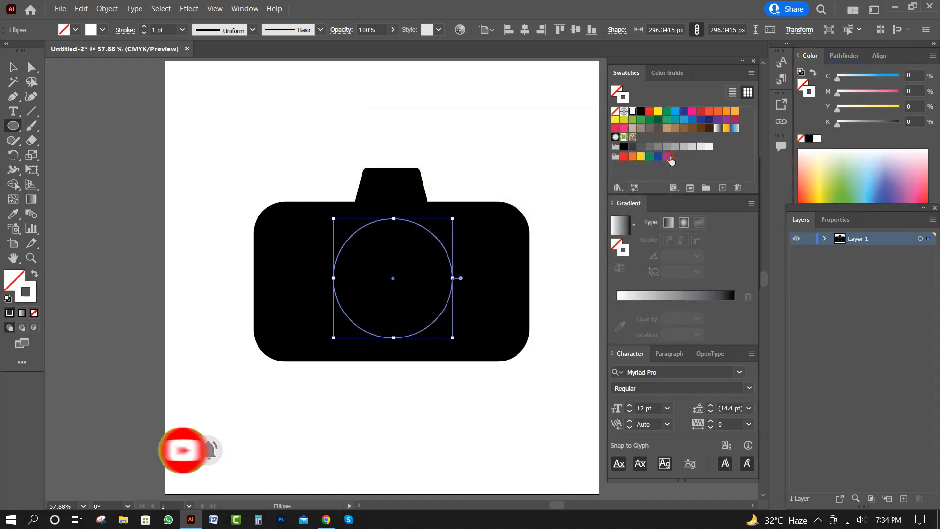
pyautogui.click(181, 32)
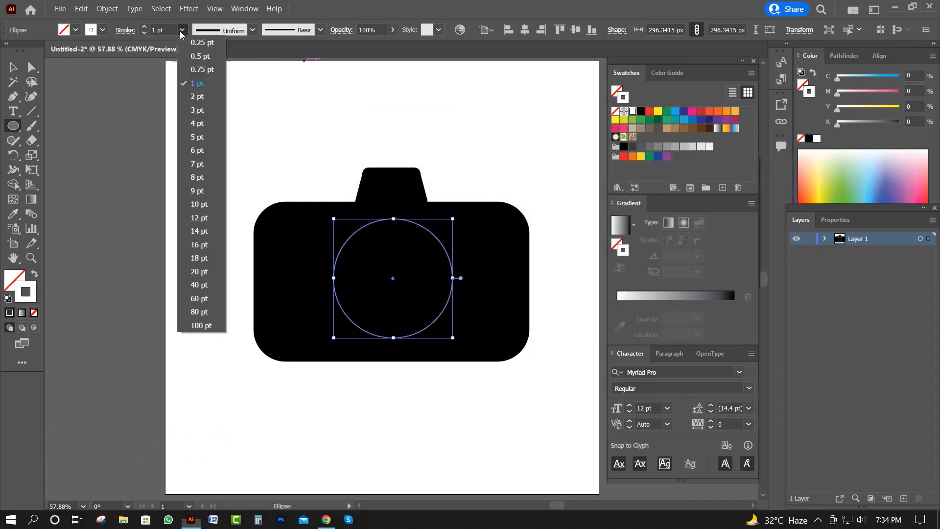
pyautogui.click(200, 205)
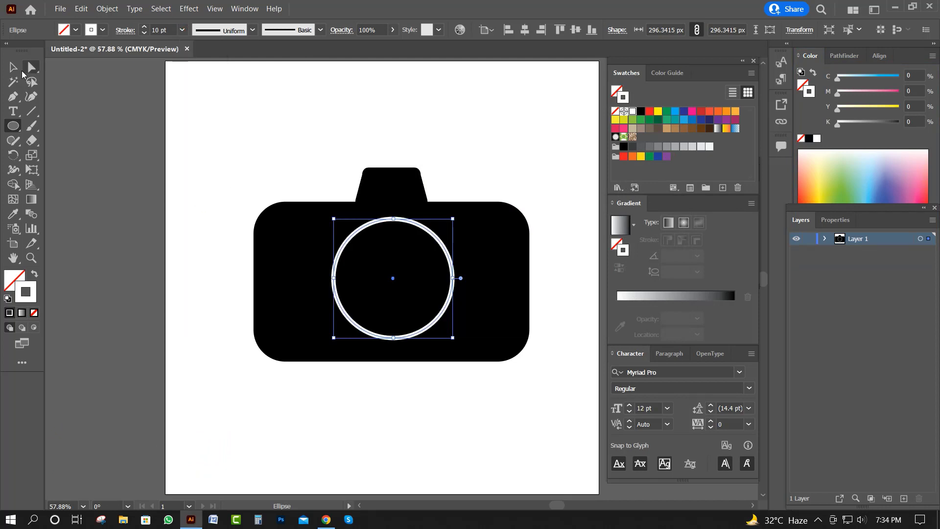
pyautogui.click(13, 67)
pyautogui.click(266, 107)
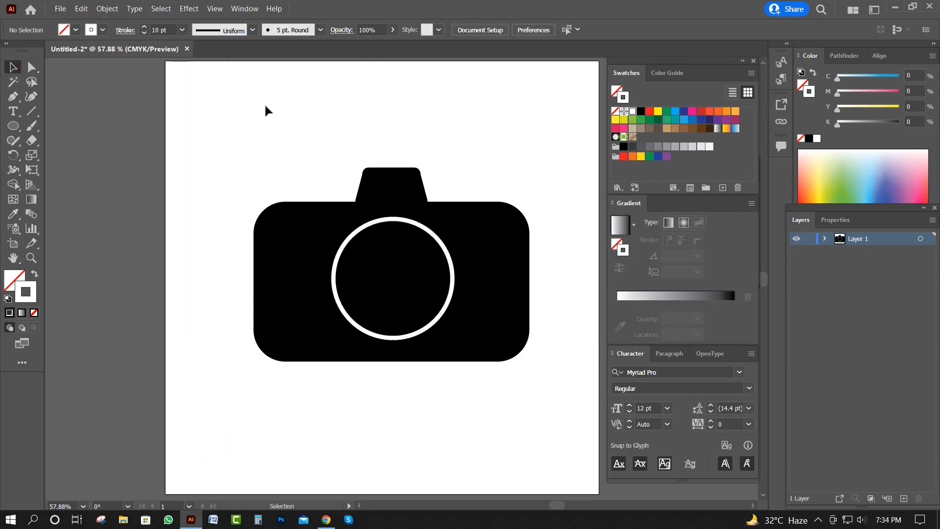
# Add a smaller concentric copy of the white lens ring inside it, with a white fill and no stroke
pyautogui.click(381, 220)
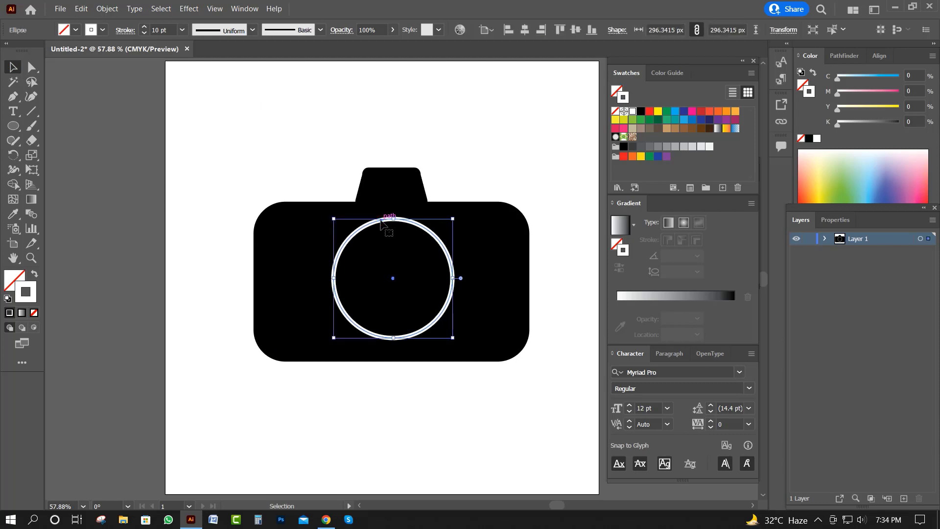
pyautogui.press('a')
pyautogui.hotkey('ctrl', 'c')
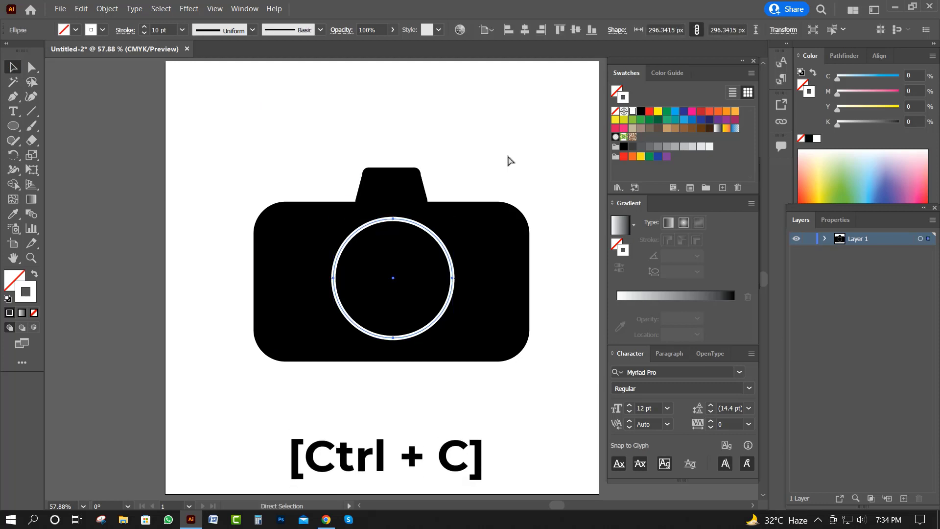
pyautogui.hotkey('ctrl', 'shift', 'v')
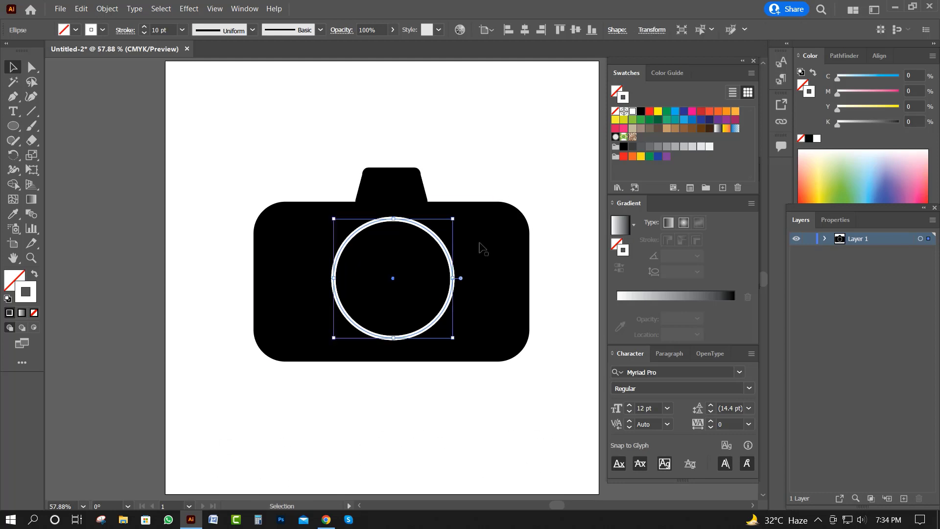
pyautogui.moveTo(454, 339); pyautogui.dragTo(442, 331)
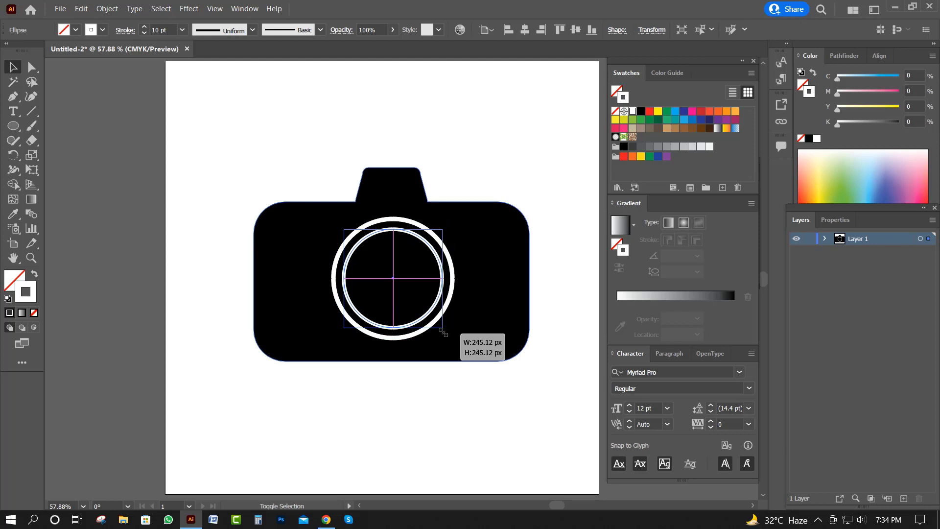
pyautogui.moveTo(443, 332); pyautogui.dragTo(444, 333)
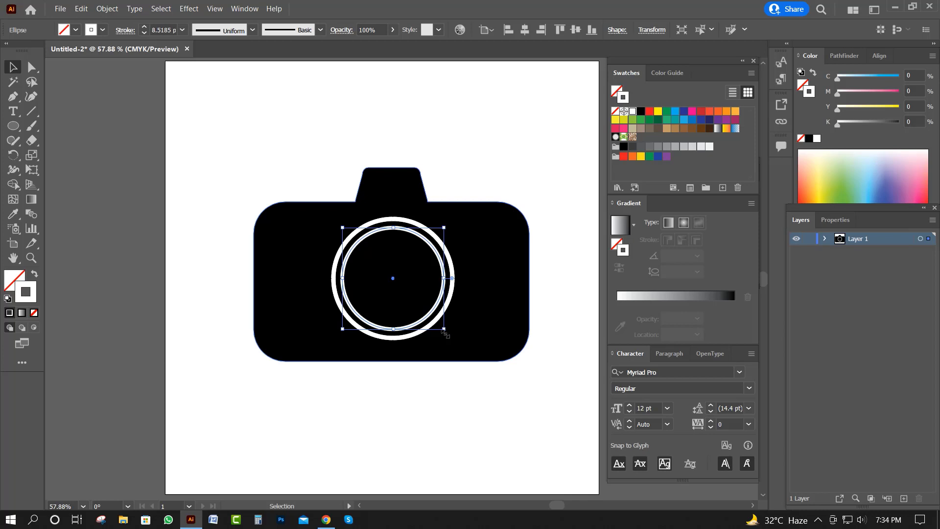
pyautogui.click(35, 273)
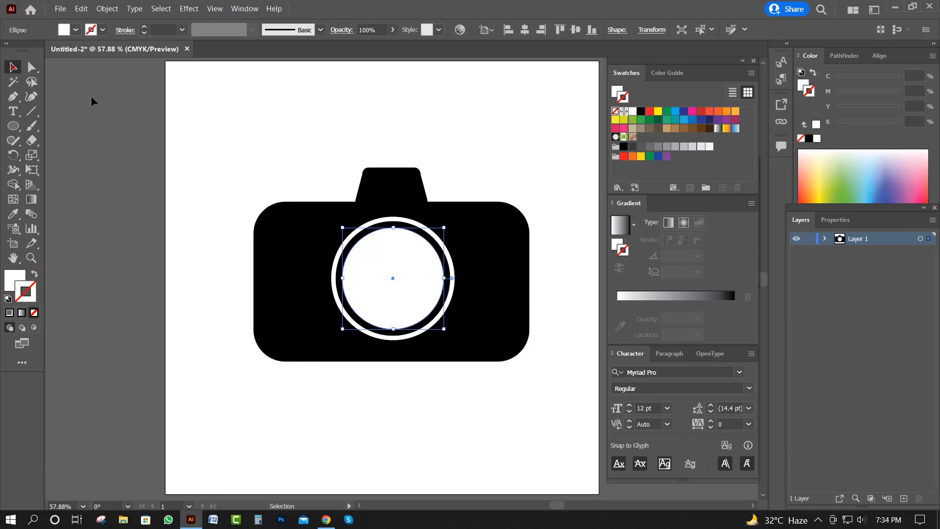
pyautogui.click(228, 111)
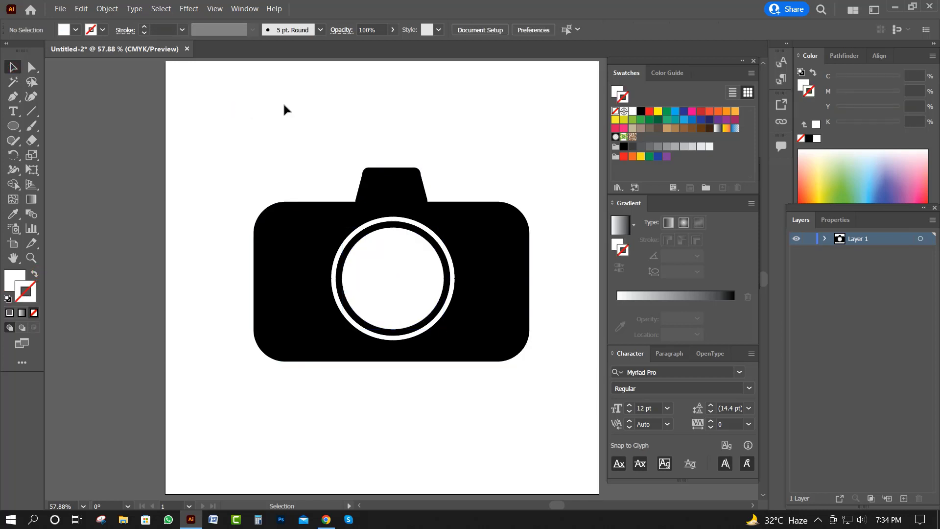
# Draw a small white circle about 34 px in diameter near the camera body's upper right corner
pyautogui.press('l')
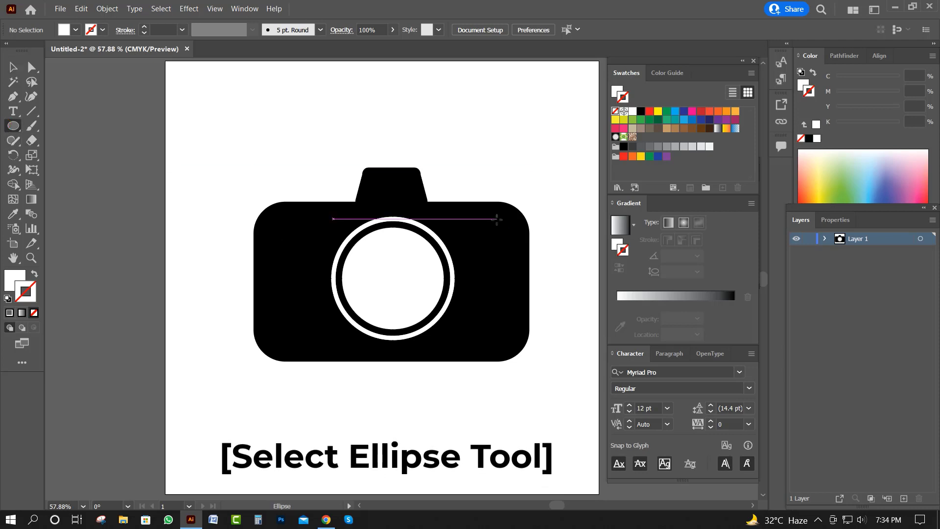
pyautogui.moveTo(496, 219); pyautogui.dragTo(512, 228)
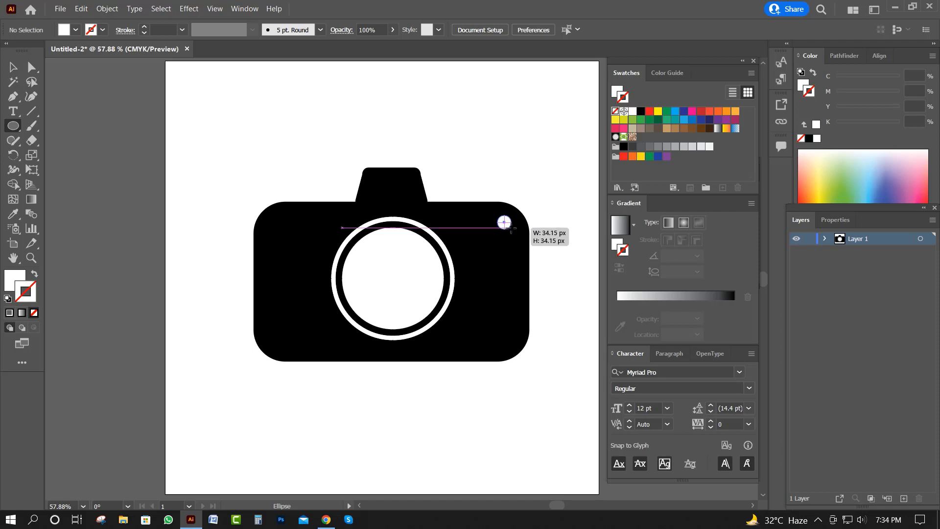
pyautogui.moveTo(511, 228); pyautogui.dragTo(512, 229)
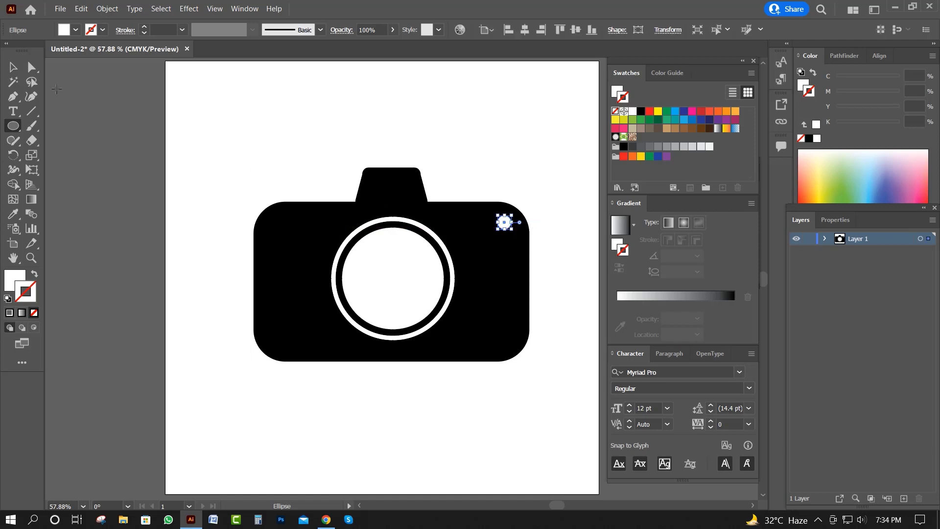
pyautogui.click(12, 67)
pyautogui.click(390, 130)
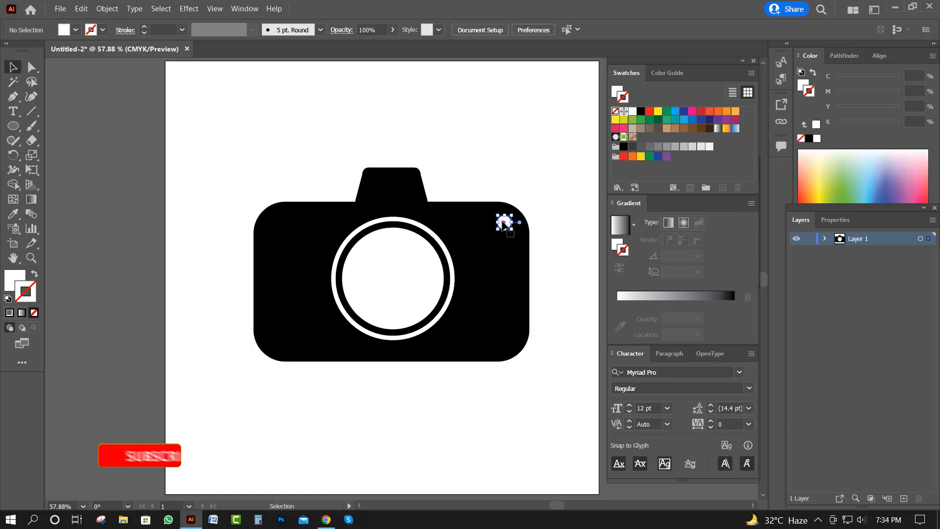
pyautogui.click(536, 204)
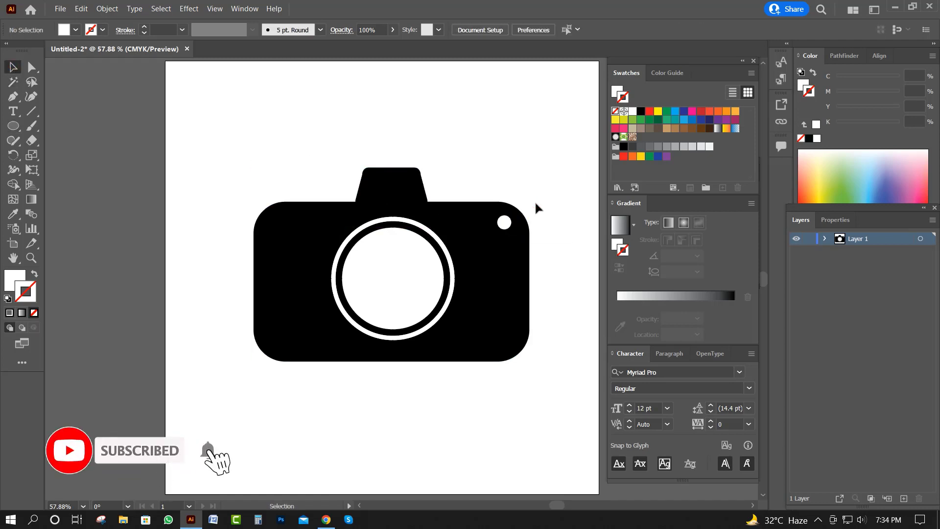
# Align the camera body and both lens circles on their horizontal centers, leaving out the small corner circle
pyautogui.moveTo(393, 125); pyautogui.dragTo(419, 296)
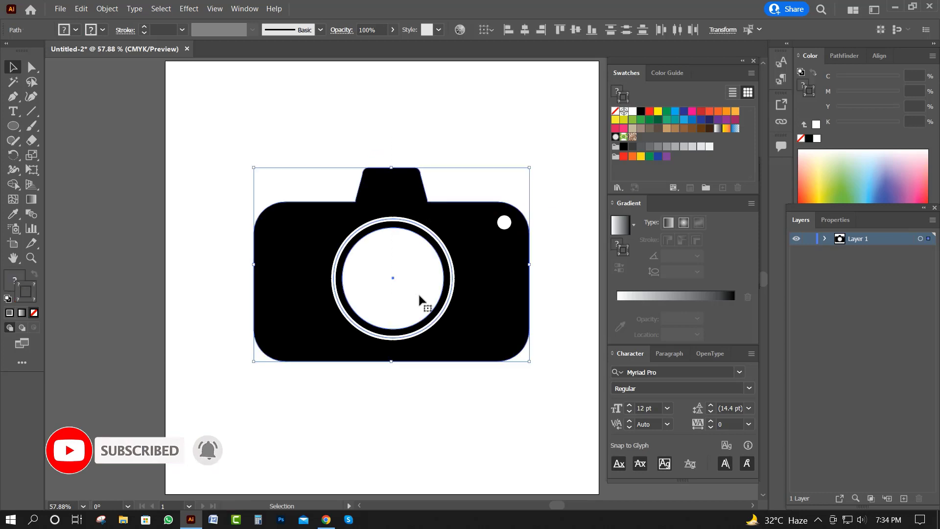
pyautogui.click(525, 31)
pyautogui.click(457, 106)
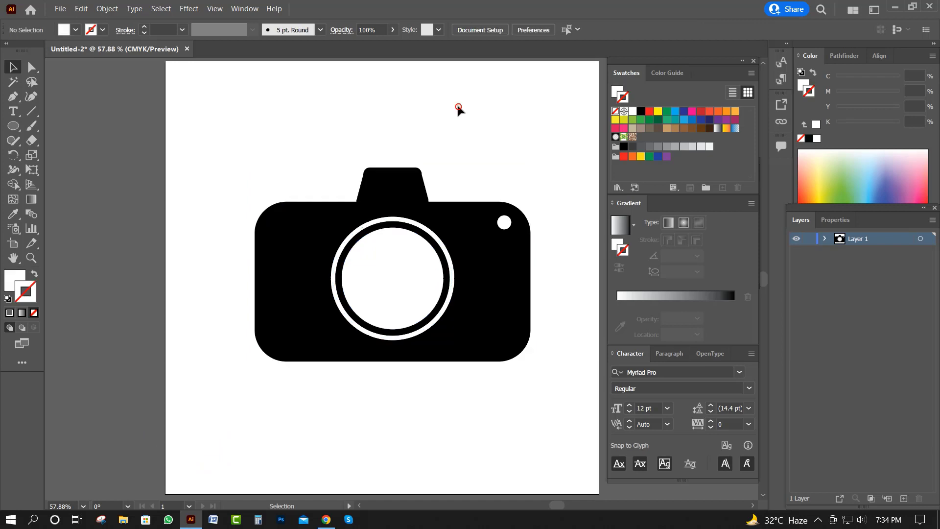
pyautogui.moveTo(504, 222); pyautogui.dragTo(506, 222)
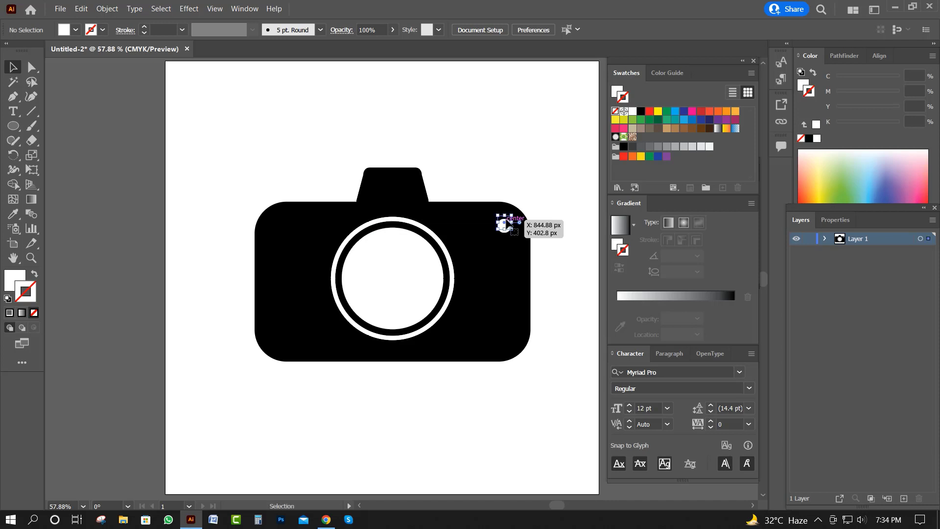
pyautogui.click(488, 131)
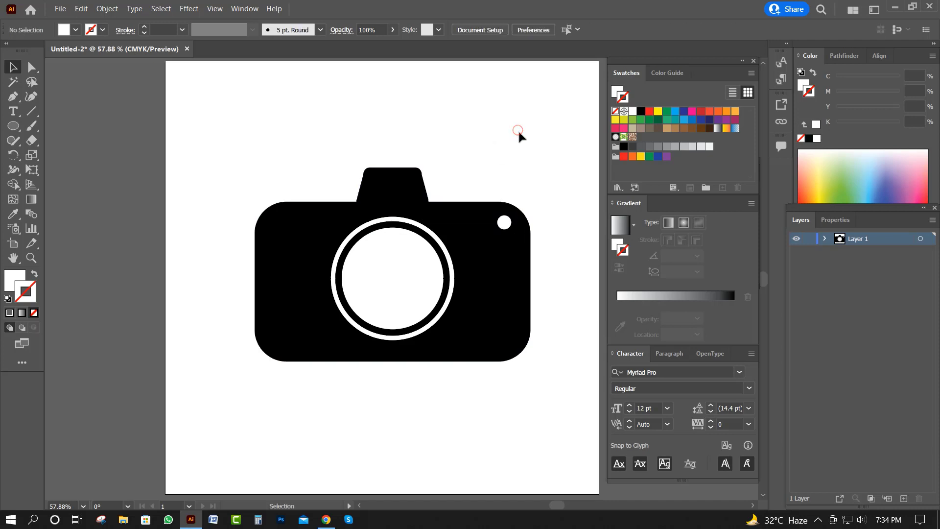
# Draw a small white rectangle with no stroke across the camera body's top edge, left of the viewfinder hump
pyautogui.moveTo(13, 126); pyautogui.dragTo(54, 130)
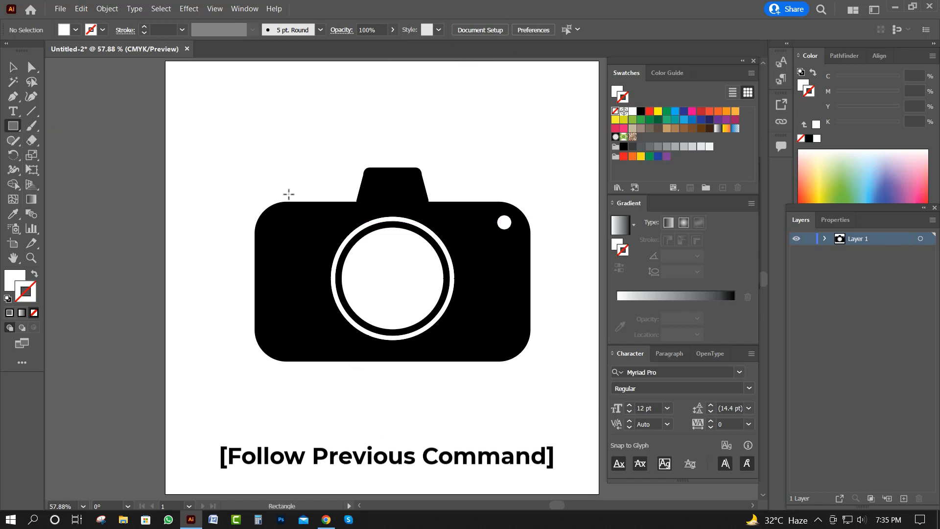
pyautogui.moveTo(289, 194); pyautogui.dragTo(328, 222)
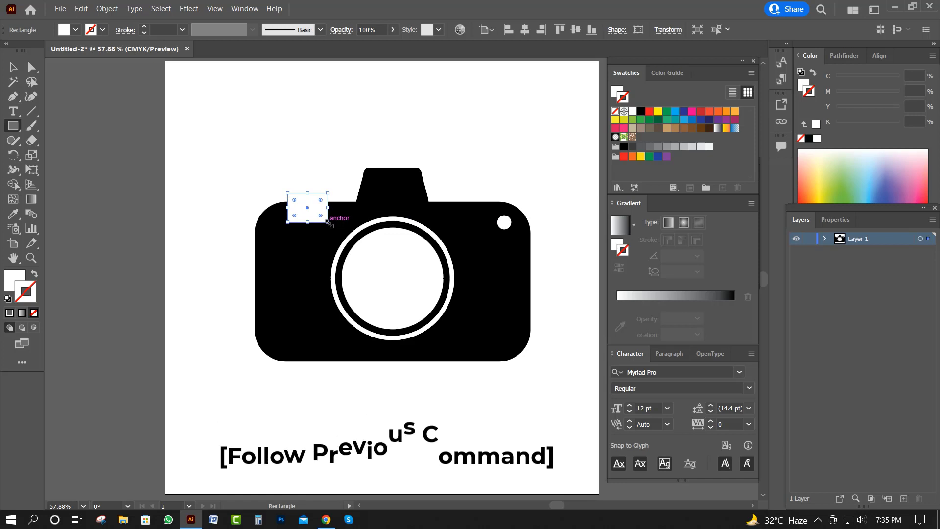
pyautogui.click(641, 113)
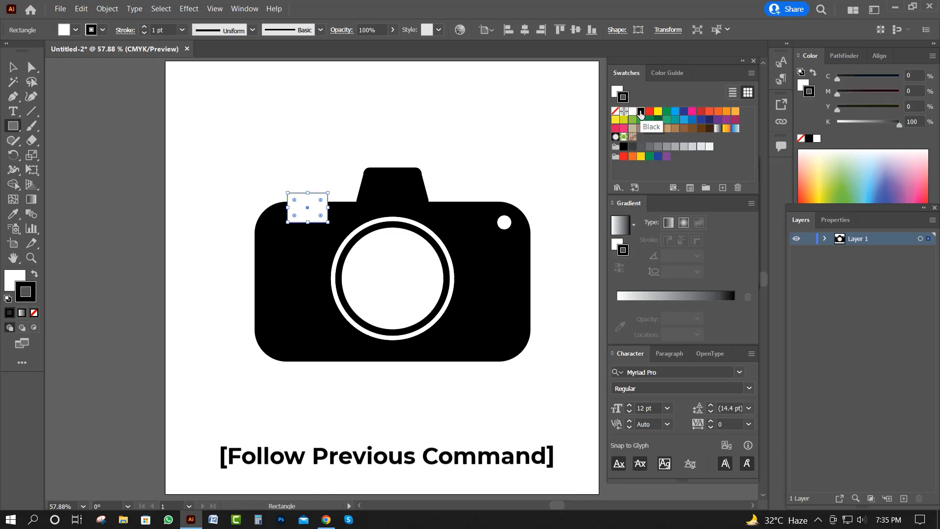
pyautogui.press('/')
# Fill the small rectangle with black (000000) and shift it slightly to the right
pyautogui.click(15, 67)
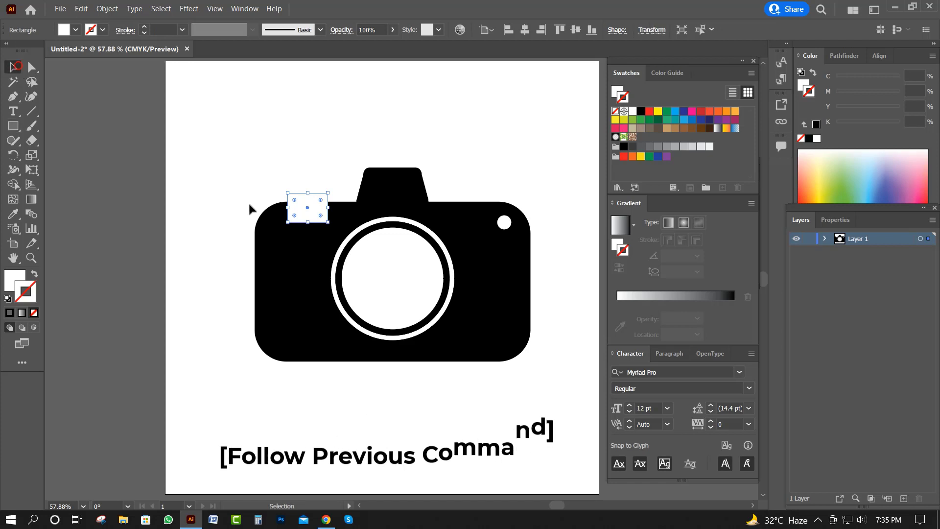
pyautogui.click(311, 177)
pyautogui.click(312, 205)
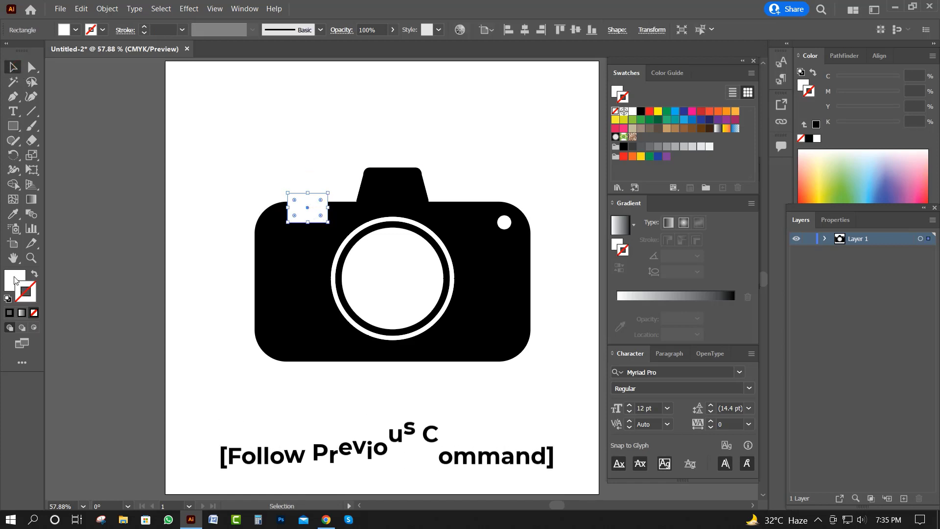
pyautogui.doubleClick(13, 276)
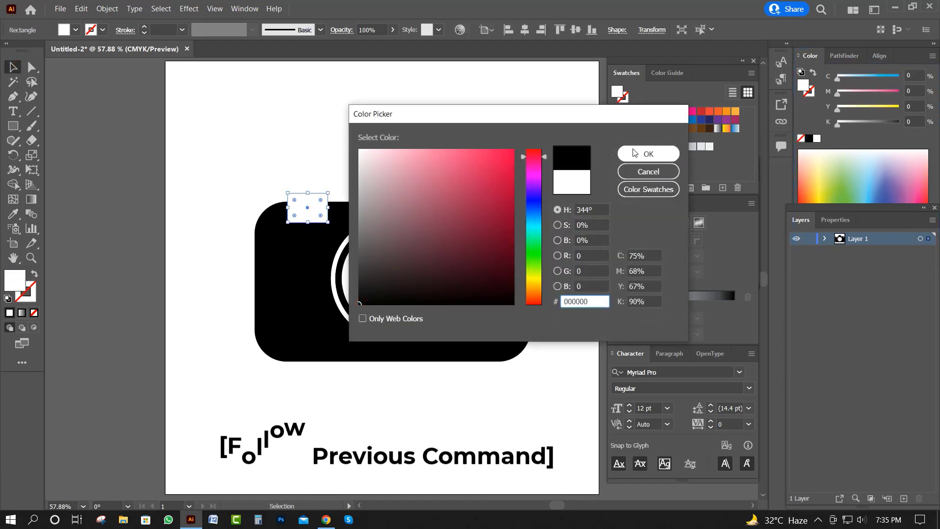
pyautogui.click(648, 154)
pyautogui.click(318, 154)
pyautogui.moveTo(311, 211); pyautogui.dragTo(318, 211)
pyautogui.click(318, 150)
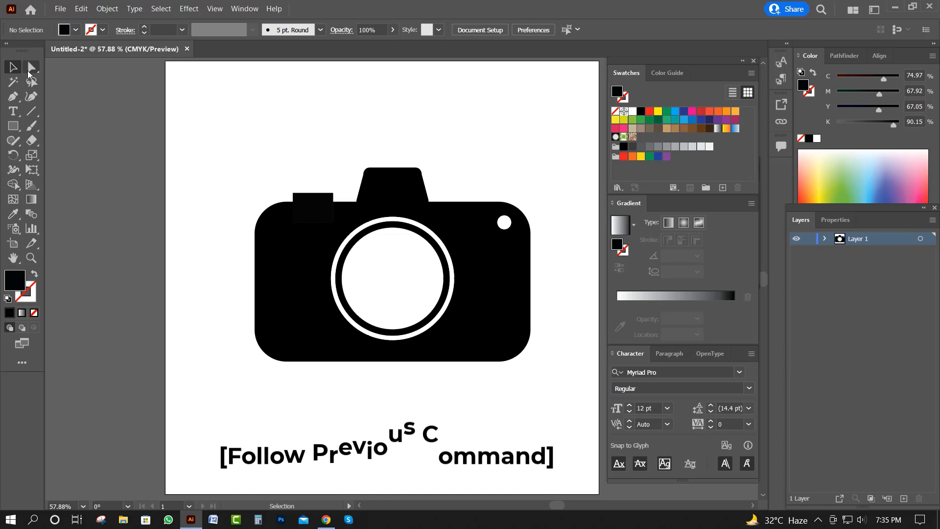
# Round only the two upper corners of the small black rectangle to a radius of about 17.8 px
pyautogui.press('a')
pyautogui.moveTo(267, 171); pyautogui.dragTo(326, 202)
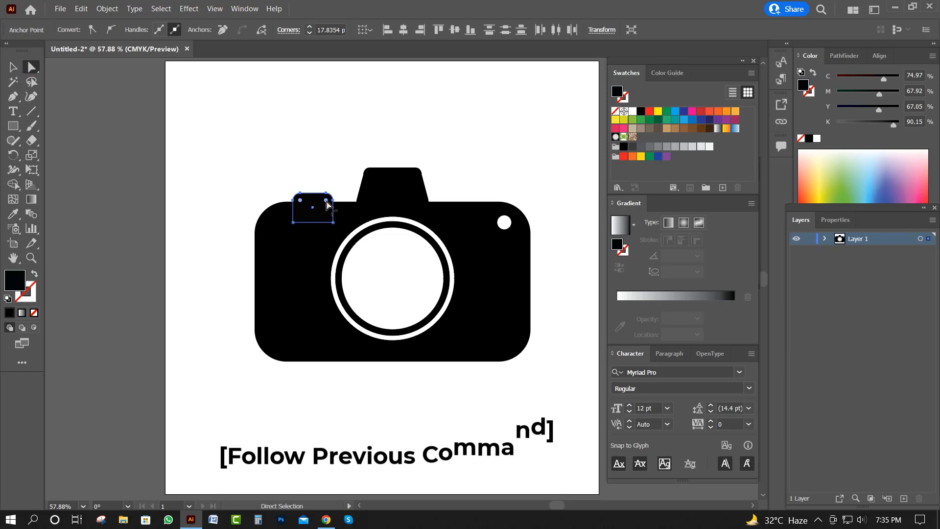
pyautogui.click(319, 165)
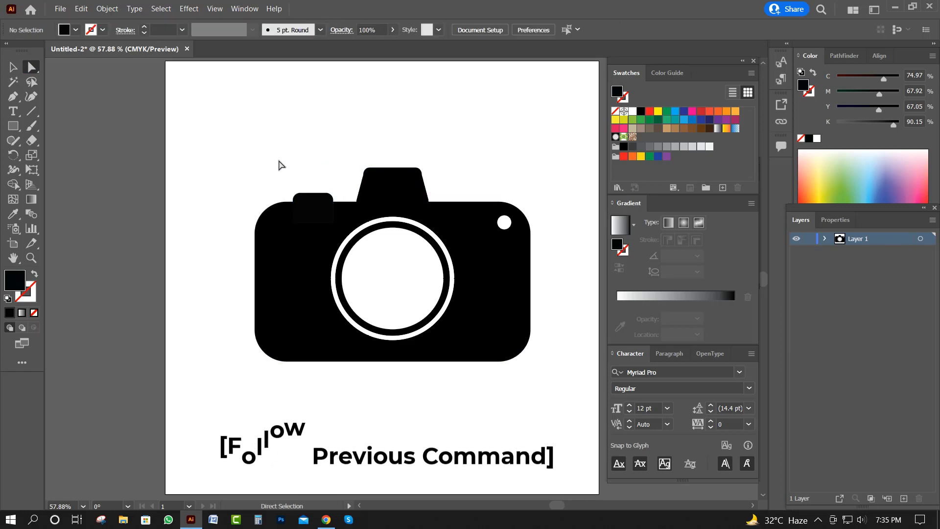
# Draw a smaller black rectangle on top of the rounded one as the shutter button and round its two upper corners
pyautogui.press('m')
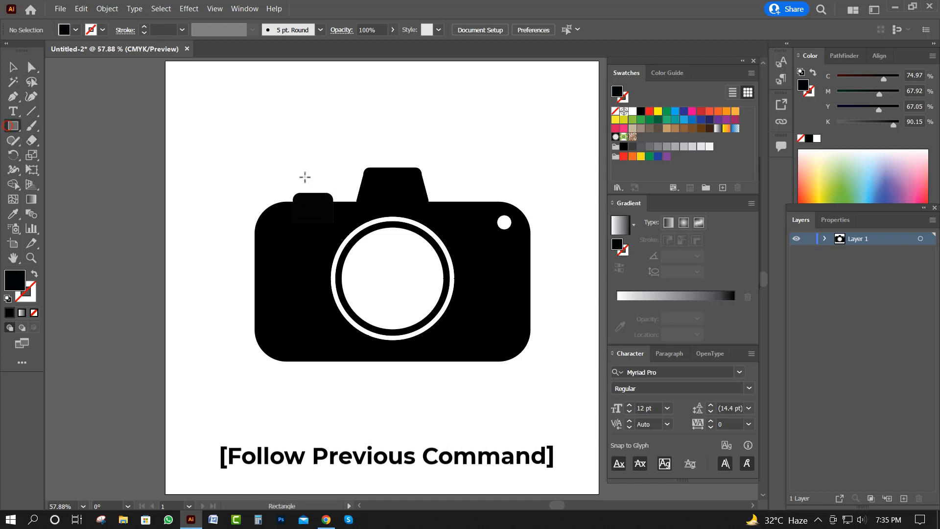
pyautogui.moveTo(307, 184); pyautogui.dragTo(328, 201)
pyautogui.click(34, 69)
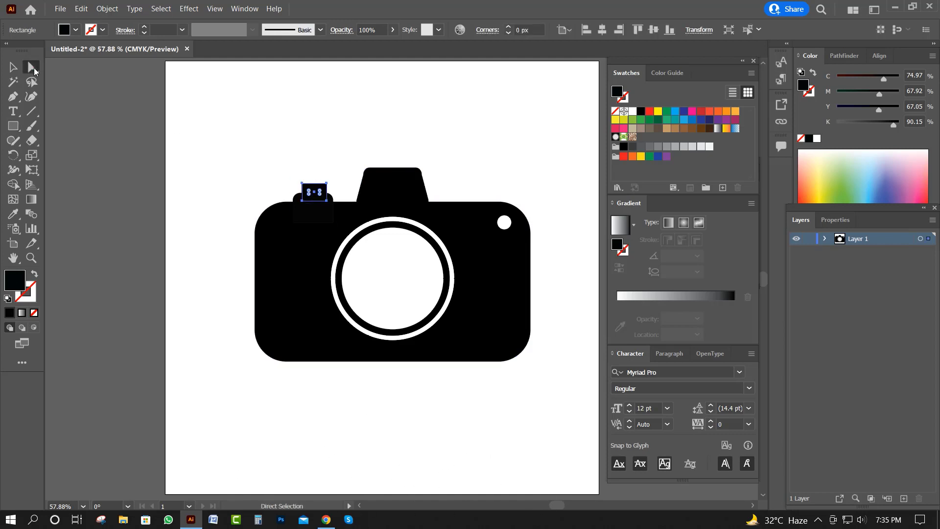
pyautogui.click(281, 153)
pyautogui.click(321, 192)
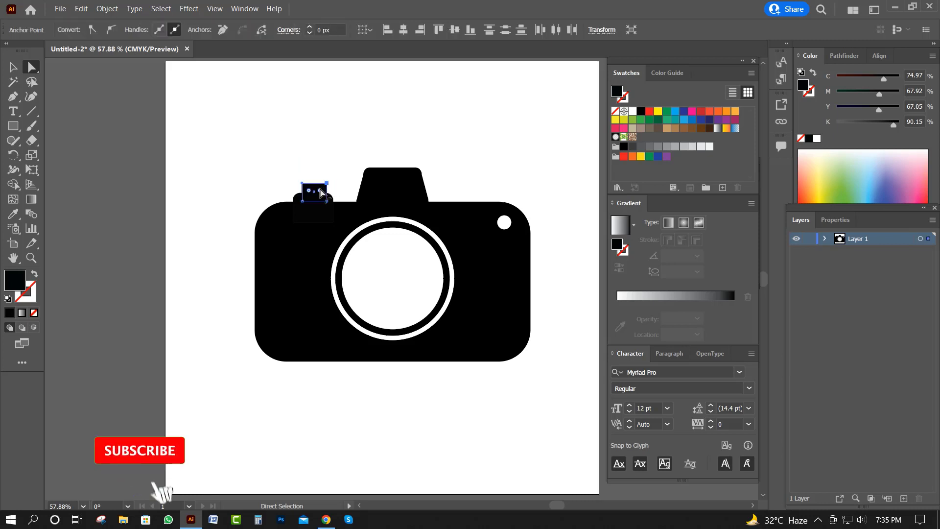
pyautogui.moveTo(321, 192); pyautogui.dragTo(322, 189)
pyautogui.moveTo(322, 192); pyautogui.dragTo(324, 192)
pyautogui.click(316, 143)
# Move the small shutter button piece slightly down into the rounded base beneath it
pyautogui.click(13, 67)
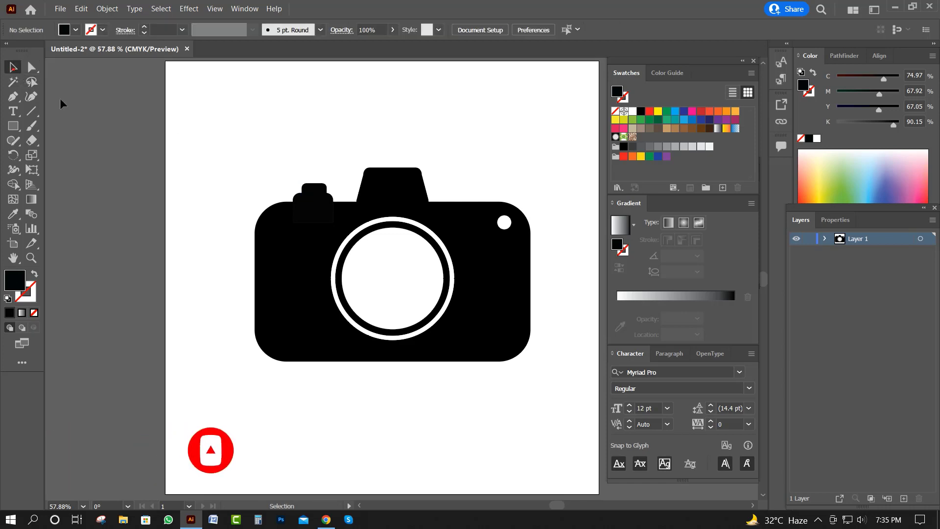
pyautogui.moveTo(320, 194); pyautogui.dragTo(320, 199)
pyautogui.click(319, 156)
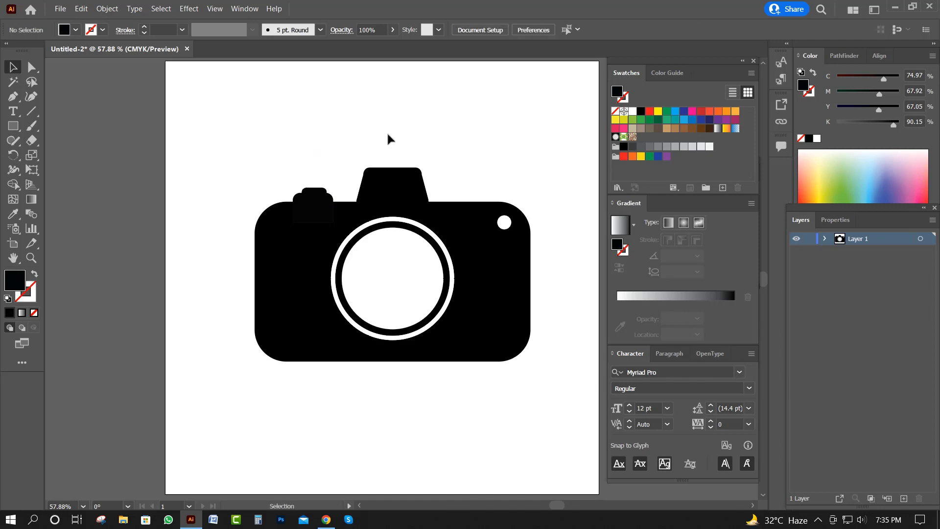